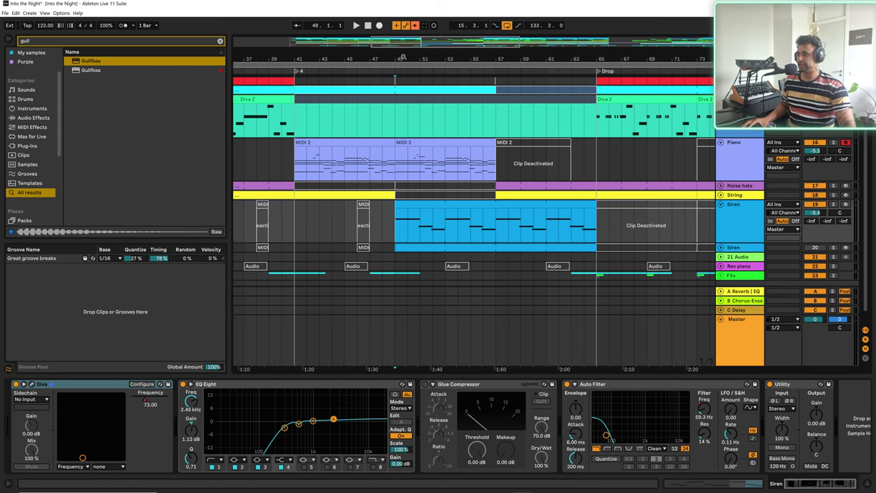
- Zoom out the arrangement and play the Siren part from bar 49
left_click_drag(401, 58, 406, 54)
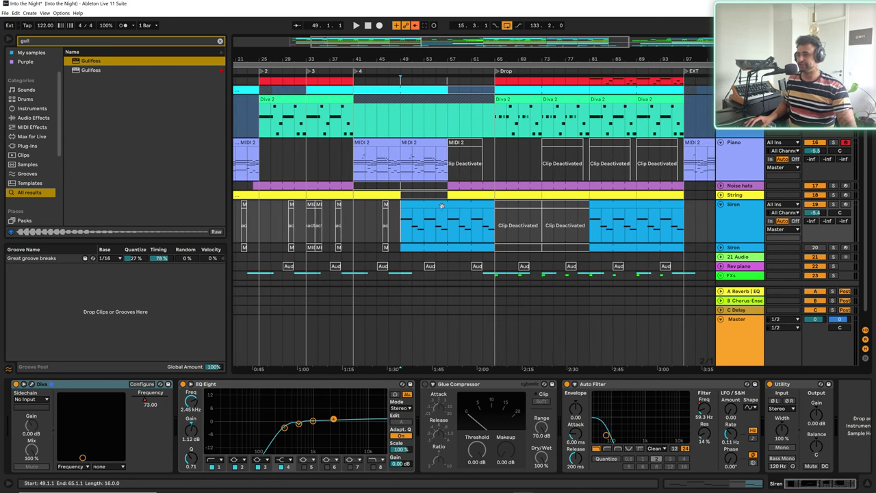
key("space")
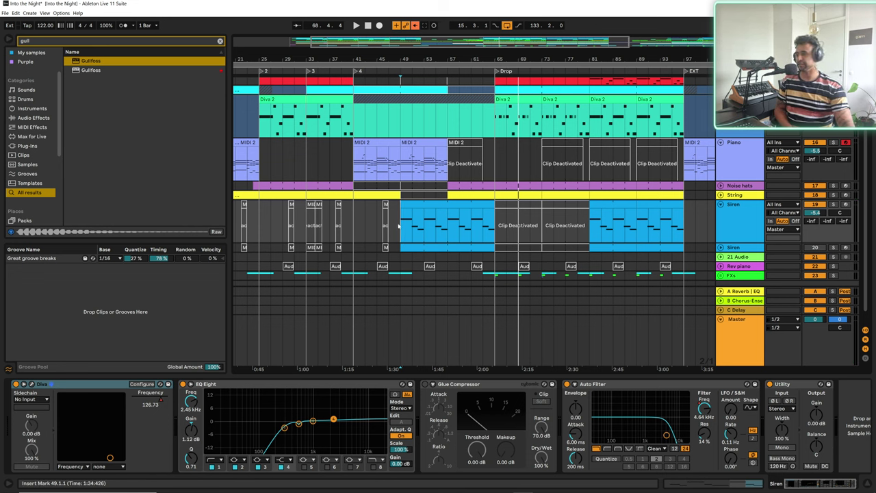
- Replay from bar 49, then open the Siren clip to see its notes B3, F#3 and E3
key("space")
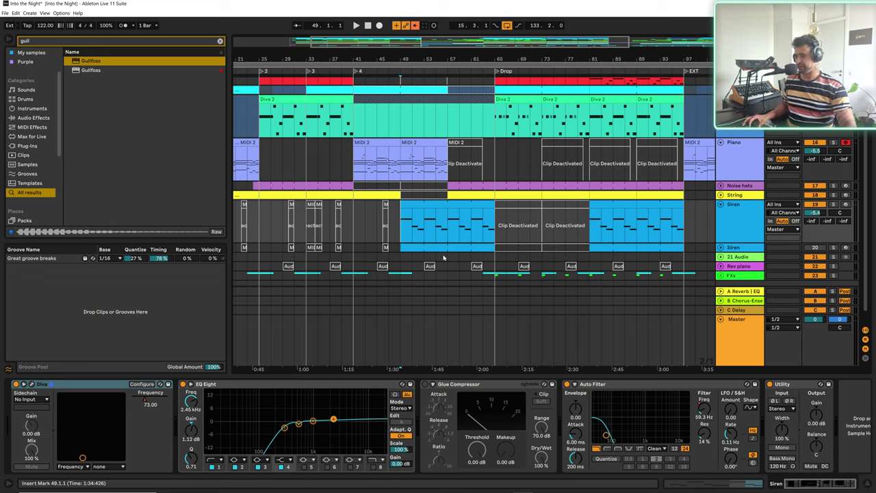
key("space")
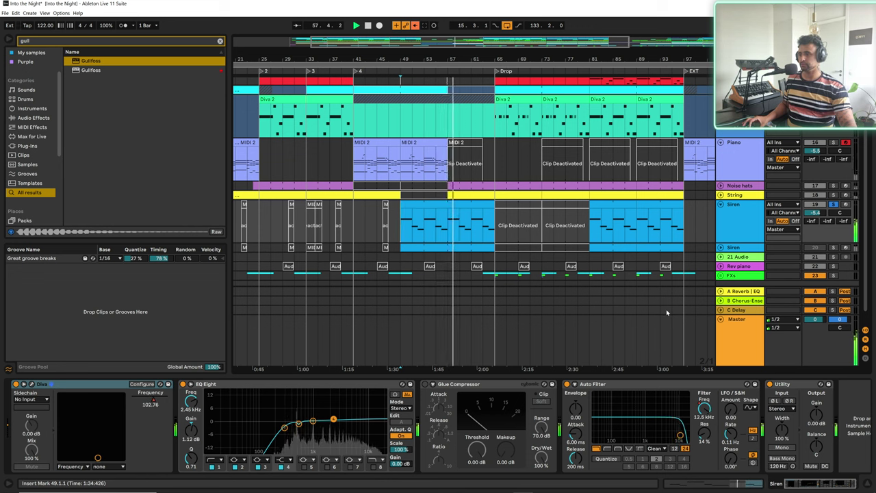
key("space")
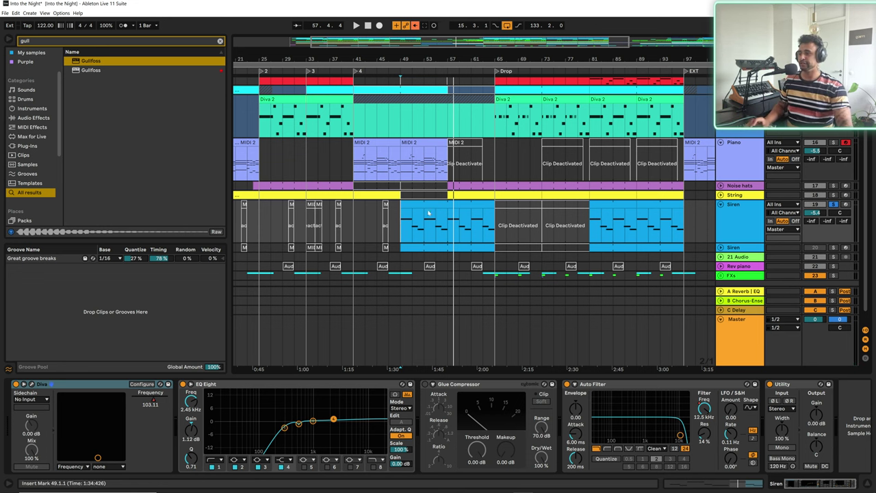
double_click(460, 249)
left_click(335, 320)
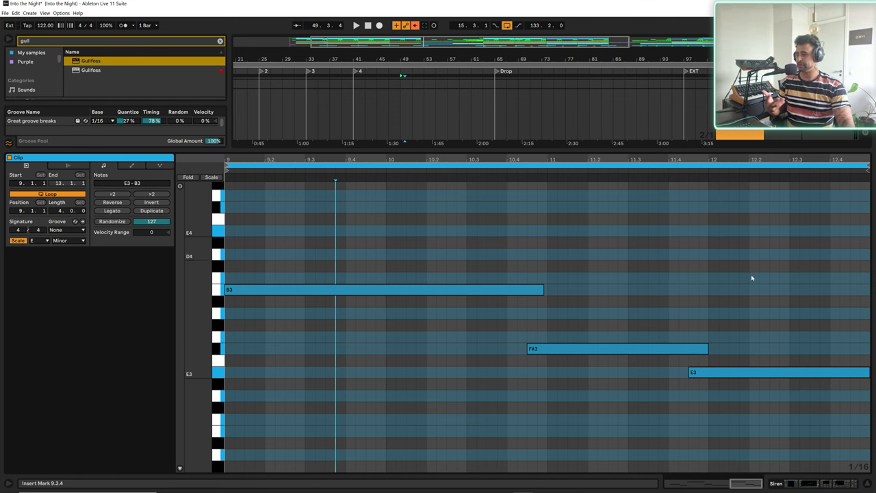
- Delete the Siren track's Glue Compressor and Utility, reset the start to bar 49, and open Diva
left_click(868, 483)
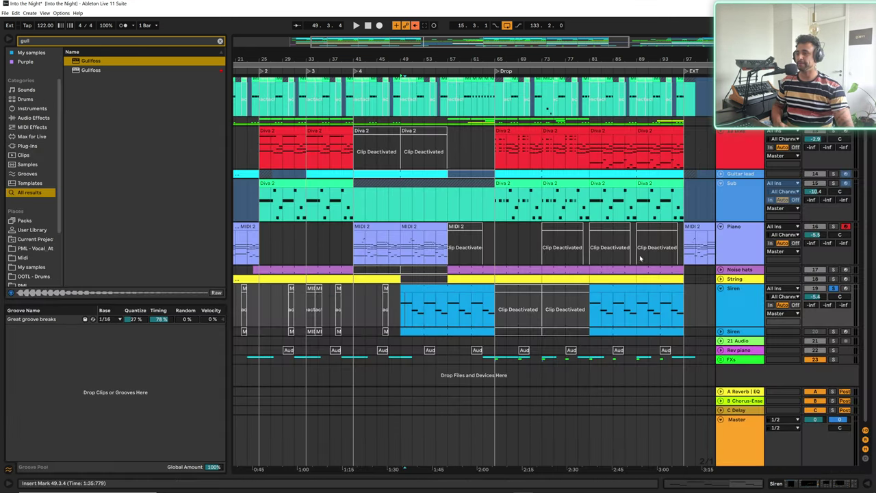
left_click(740, 305)
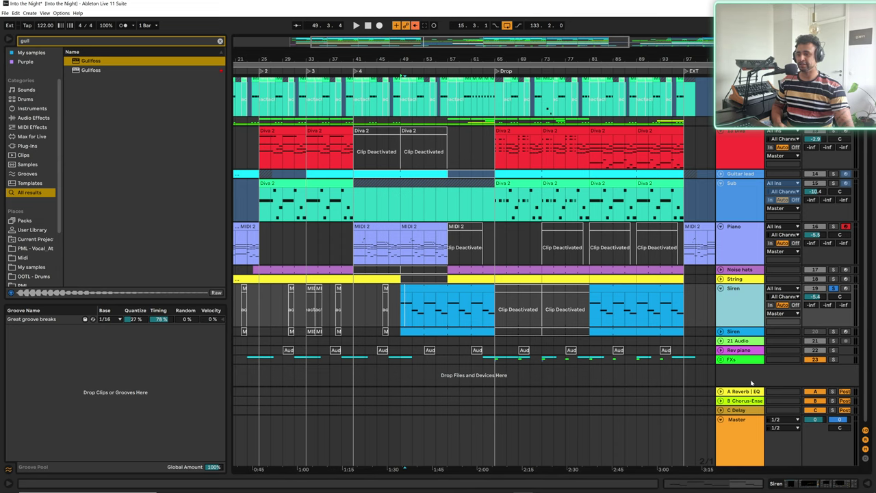
left_click(805, 484)
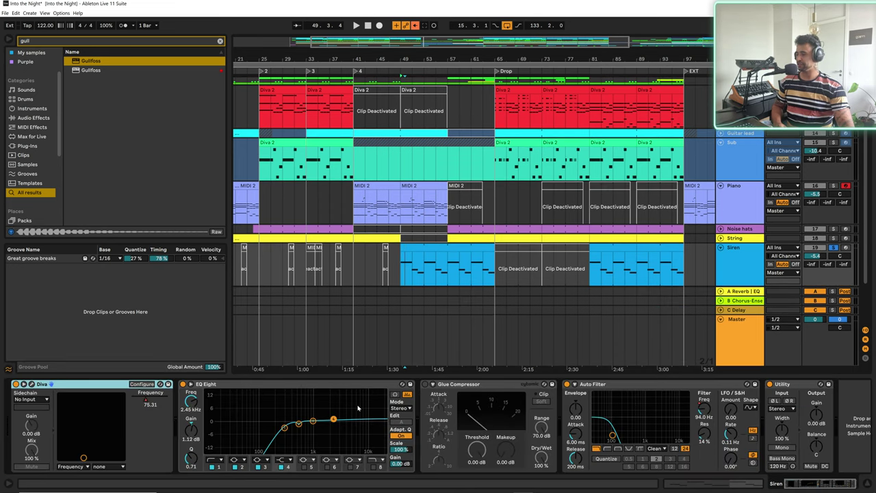
left_click(462, 385)
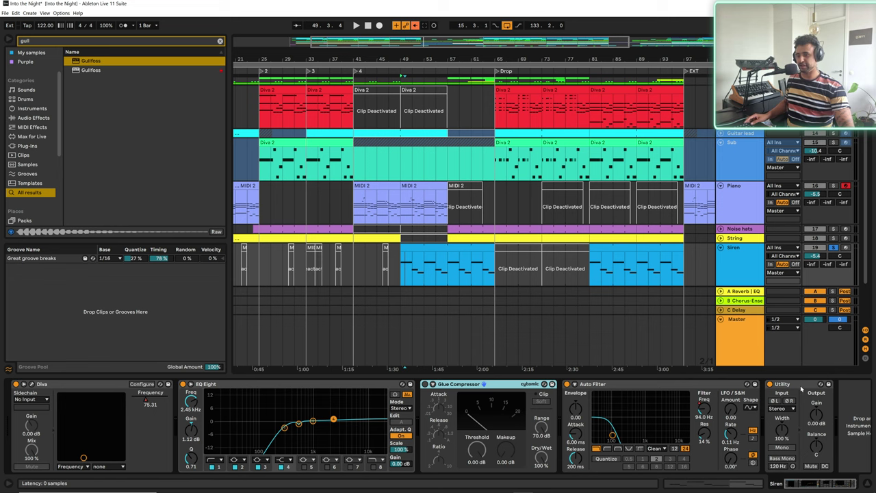
left_click(794, 385)
key("Delete")
key("Delete")
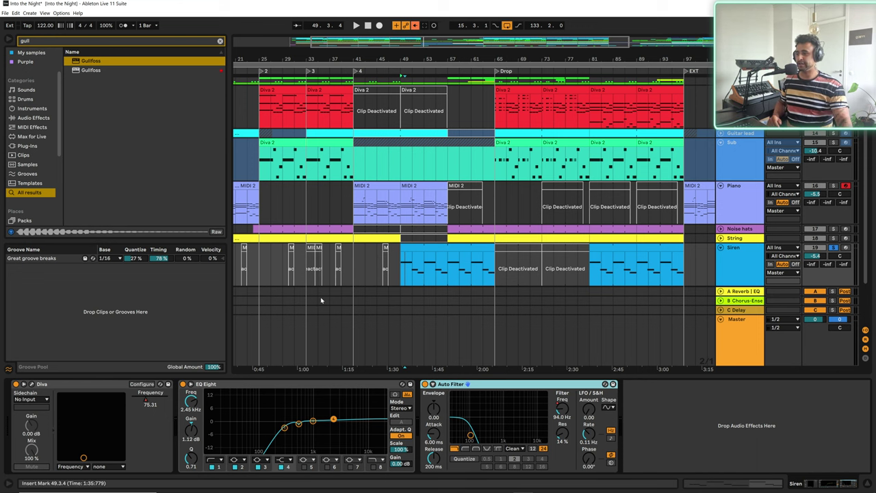
left_click(397, 259)
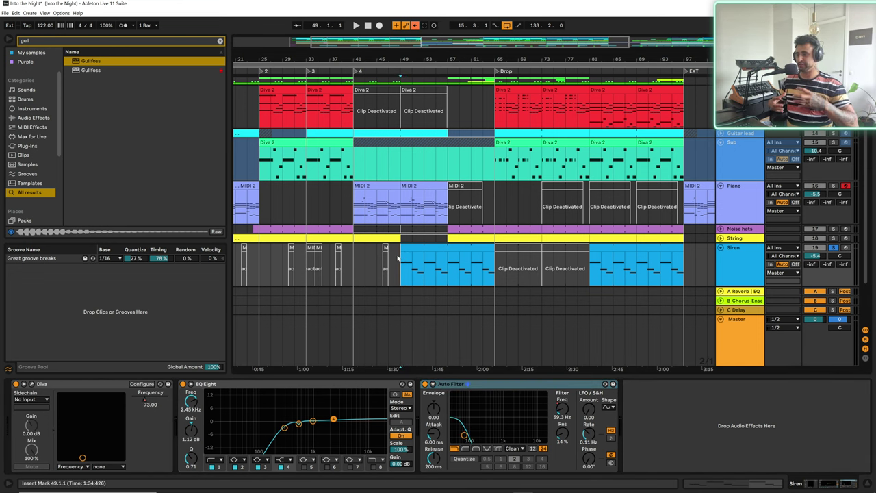
left_click(32, 385)
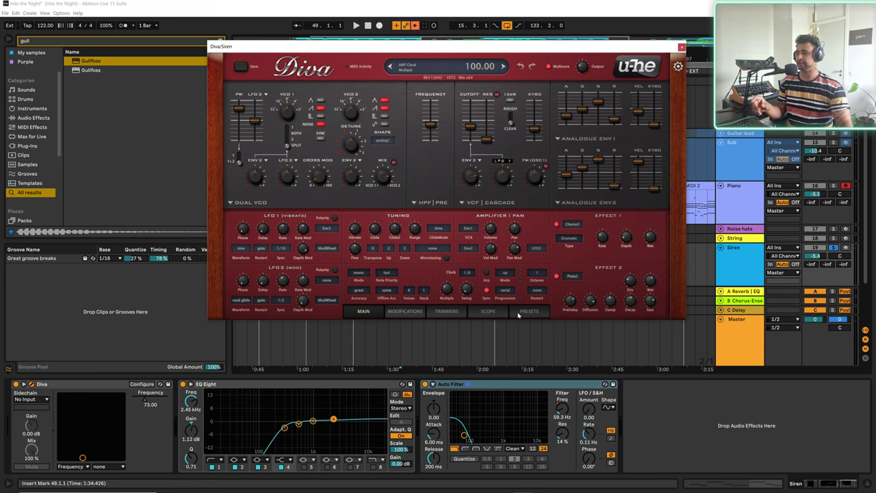
- Unfold and solo the duplicate Siren track, then play it from bar 53
left_click(520, 312)
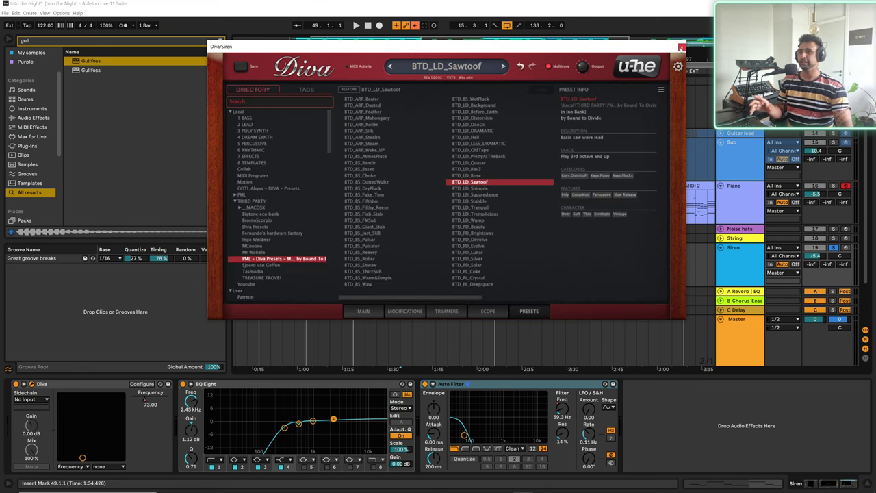
left_click(682, 48)
scroll(731, 233, "down", 3)
left_click(729, 232)
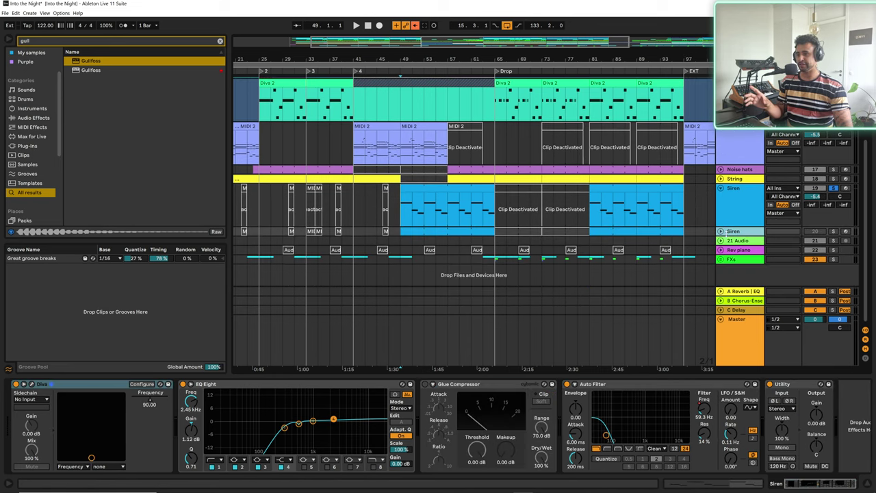
left_click(720, 231)
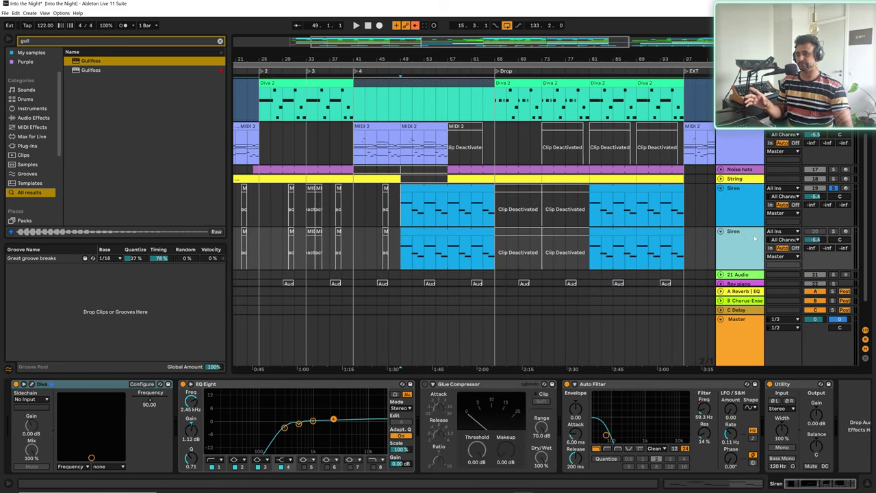
left_click(833, 232)
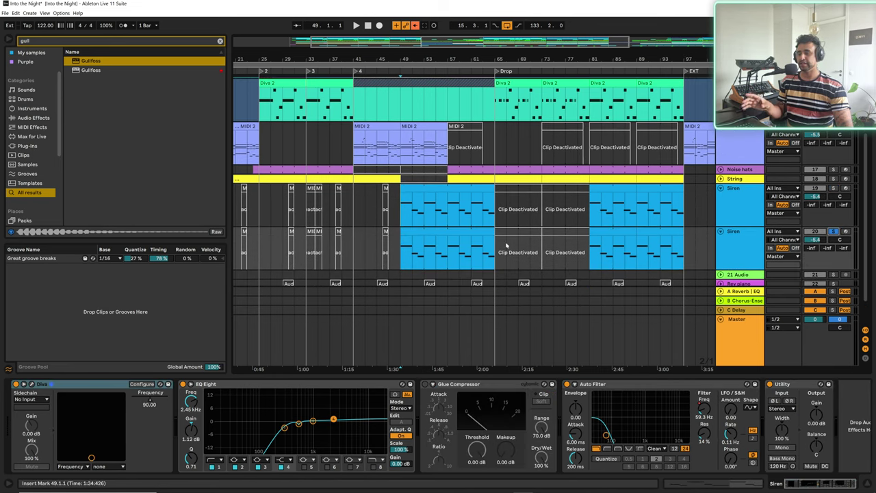
left_click(425, 256)
key("space")
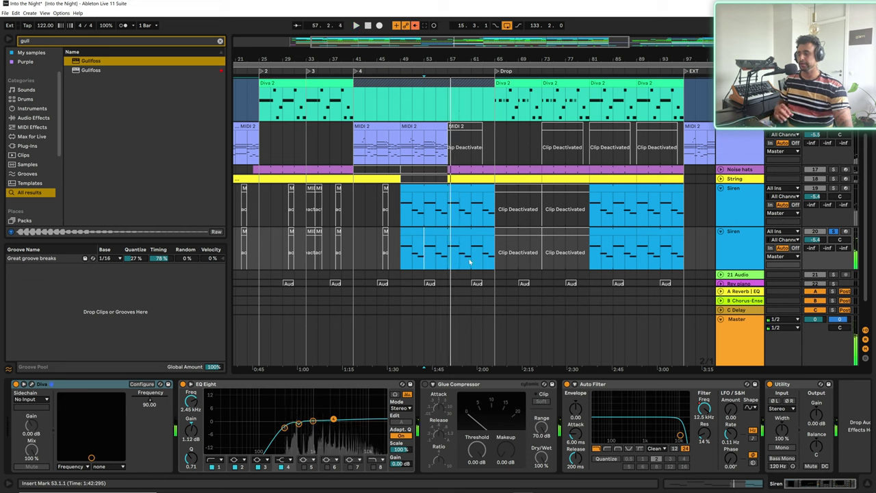
- Compare the Diva patches on the second and first Siren tracks
left_click(737, 265)
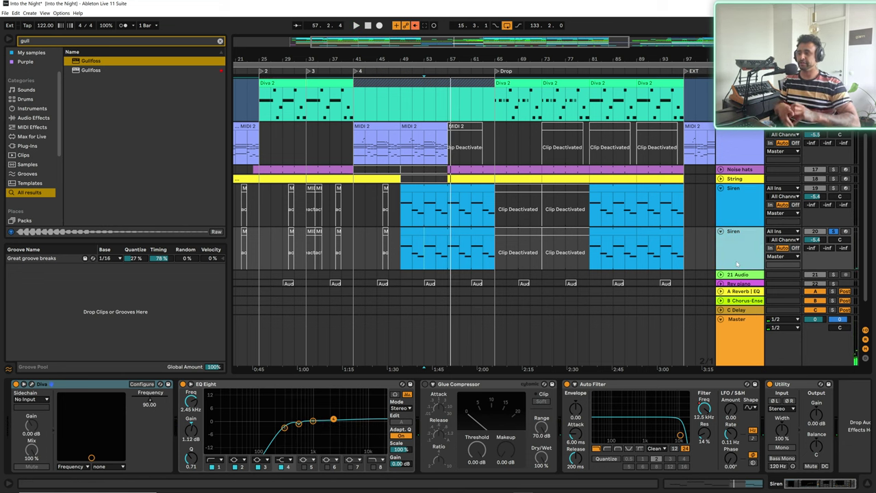
left_click(31, 385)
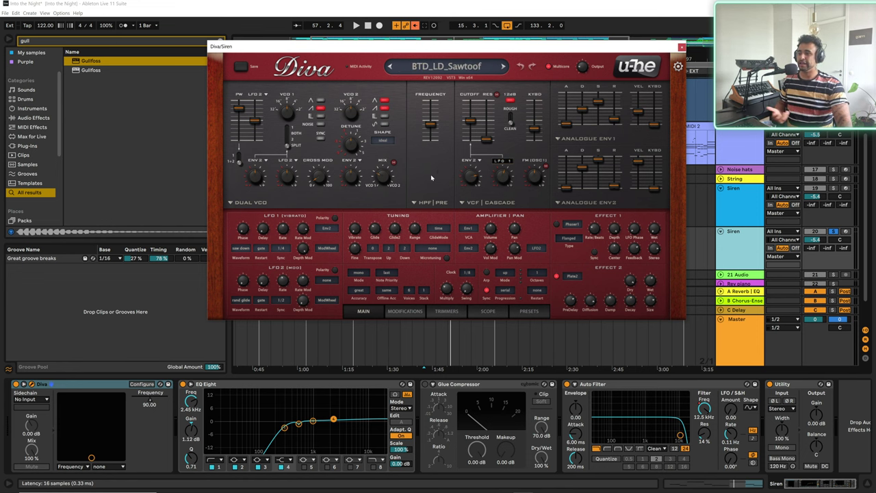
left_click(682, 48)
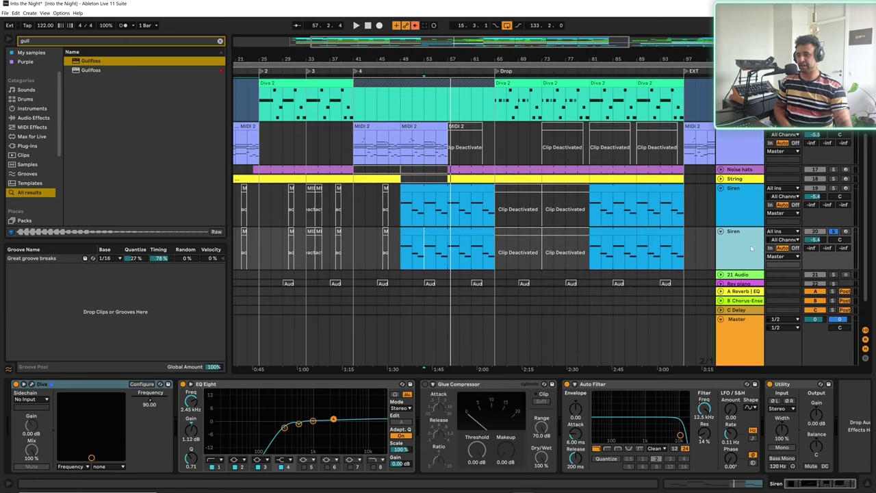
left_click(744, 204)
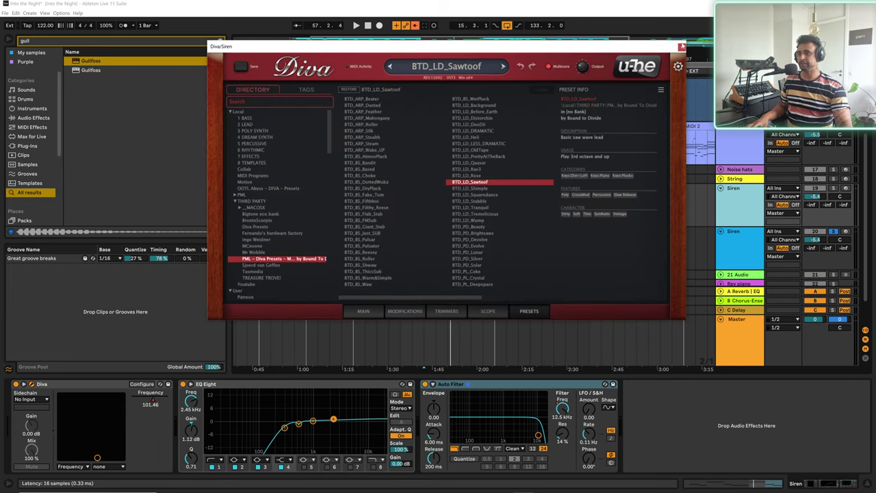
left_click(682, 47)
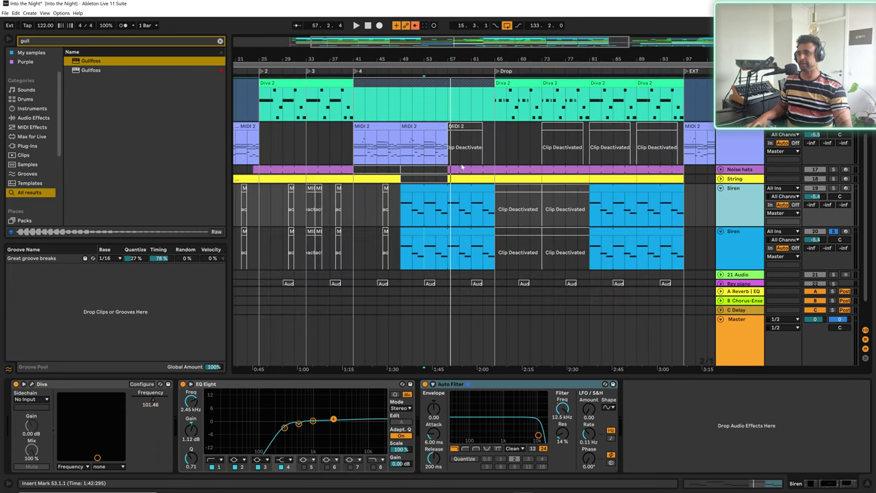
- Play from bar 57 and solo the second Siren track again
left_click(453, 211)
key("space")
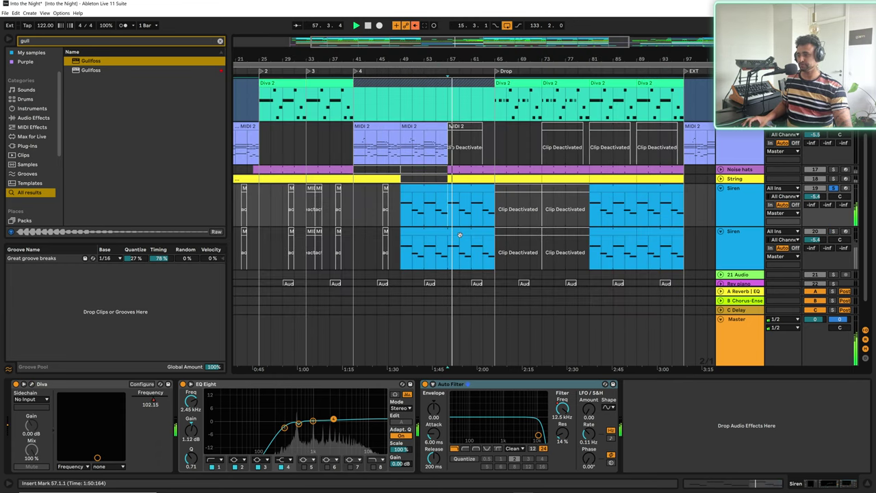
left_click(854, 231)
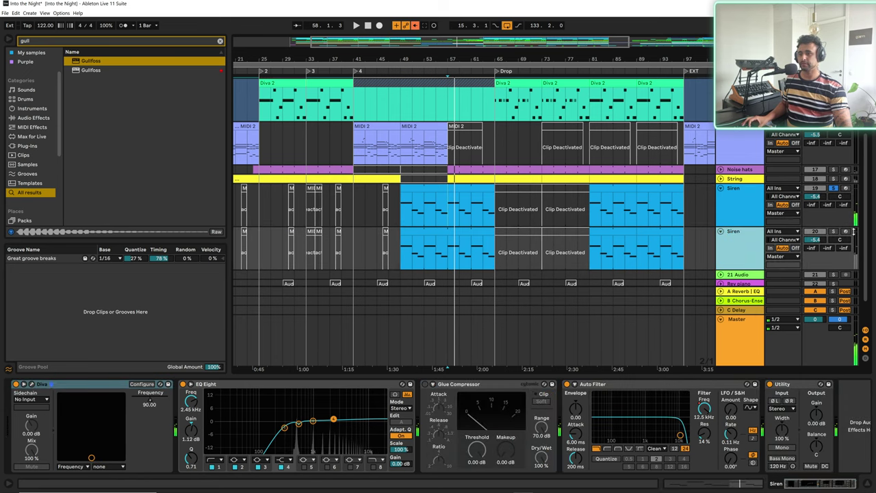
left_click(833, 231)
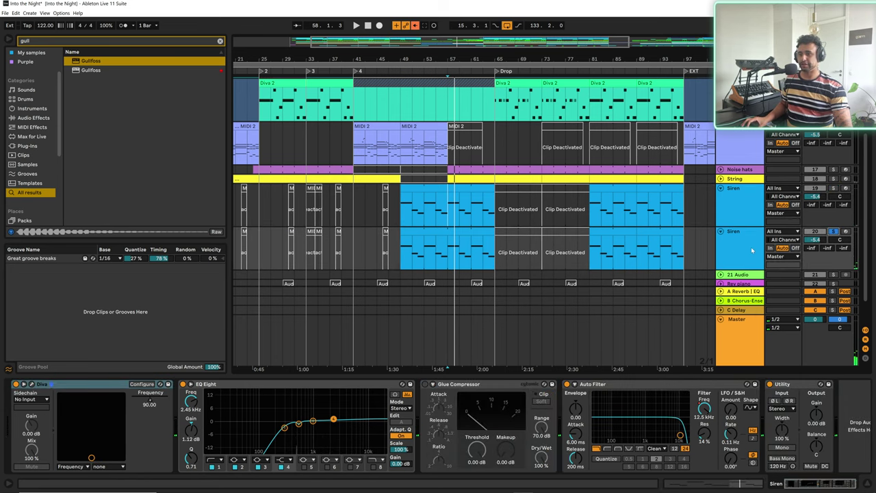
- Enable an oscillator option in the second Siren's Diva and raise the oscillator mix to 82
left_click(31, 384)
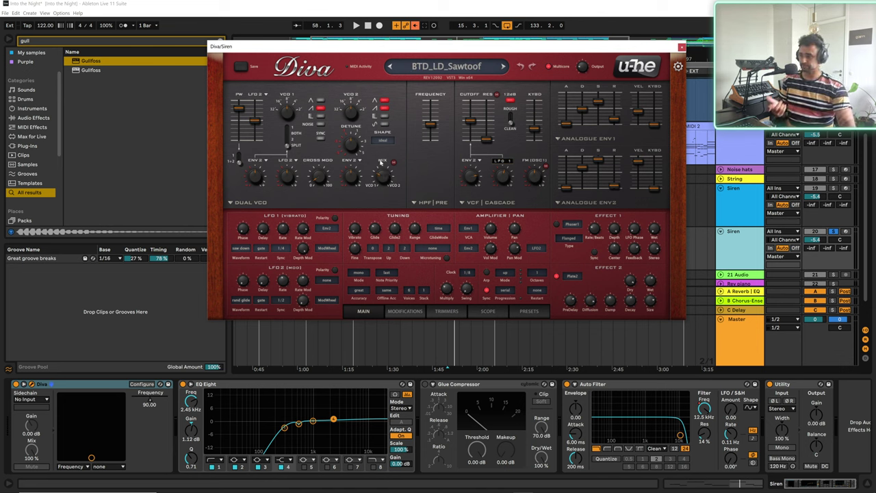
mouse_move(372, 181)
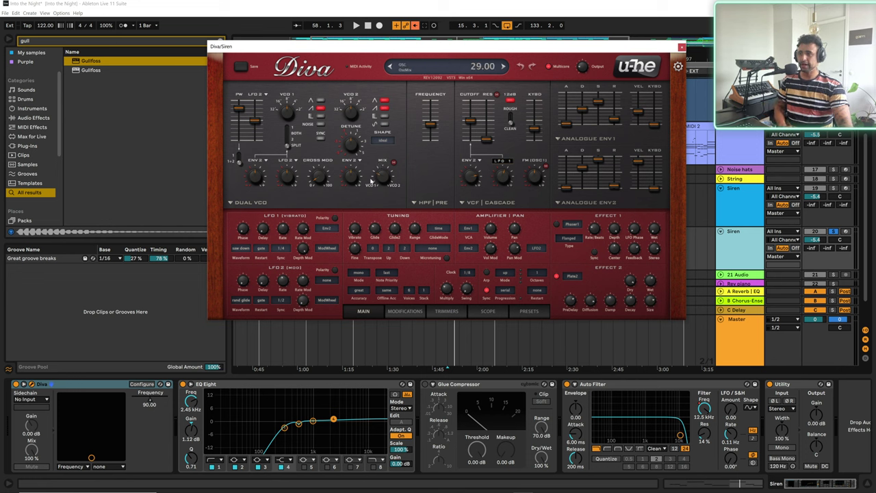
left_click(319, 126)
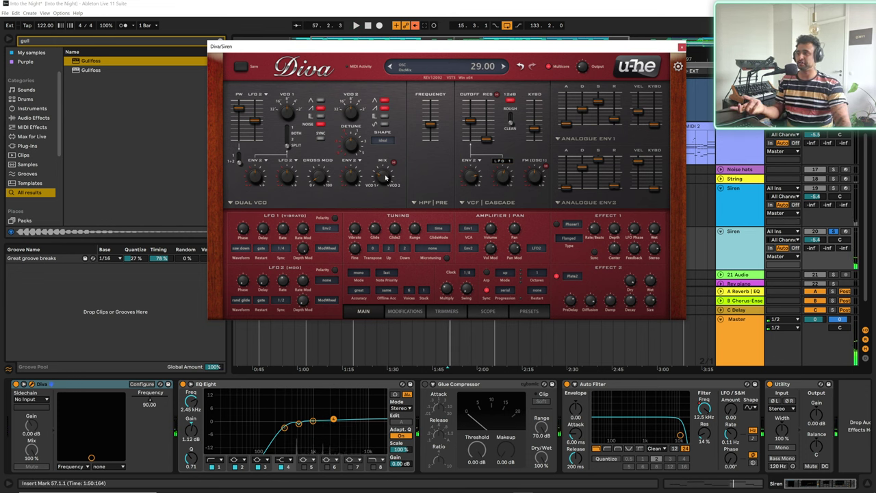
left_click_drag(384, 176, 380, 137)
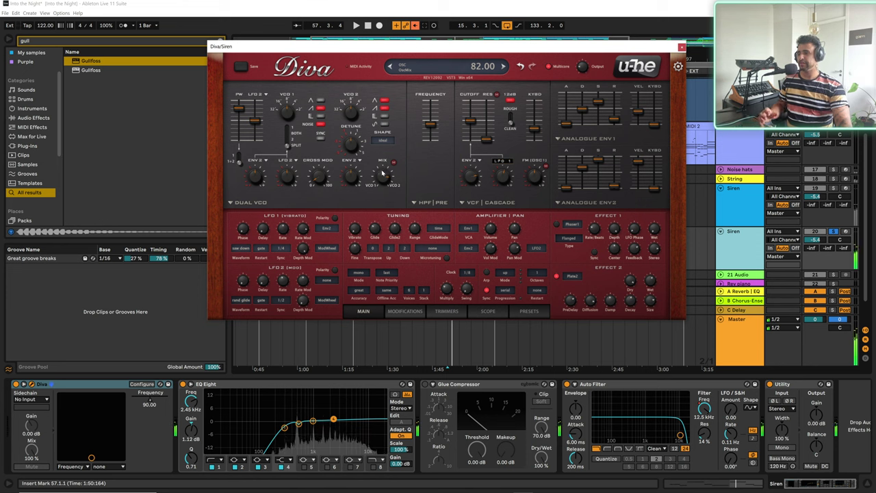
- Push the oscillator mix to 100, then bring it back down to about 80
scroll(385, 174, "up", 3)
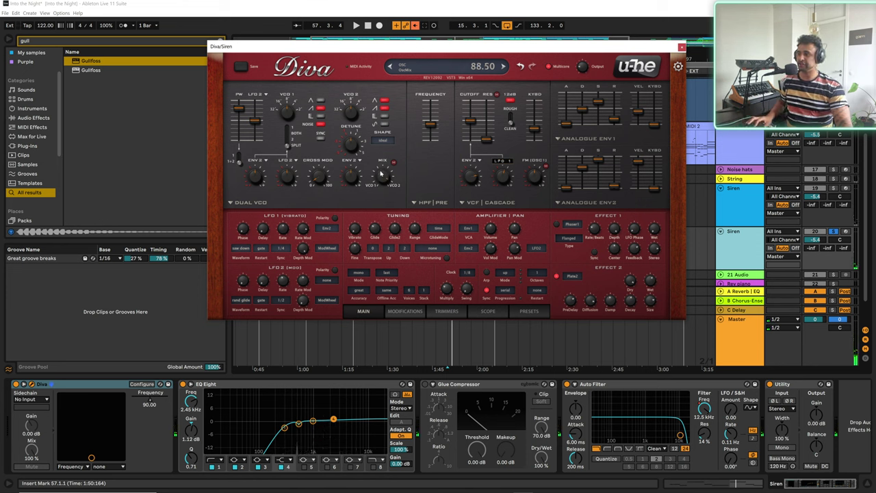
left_click_drag(382, 174, 378, 160)
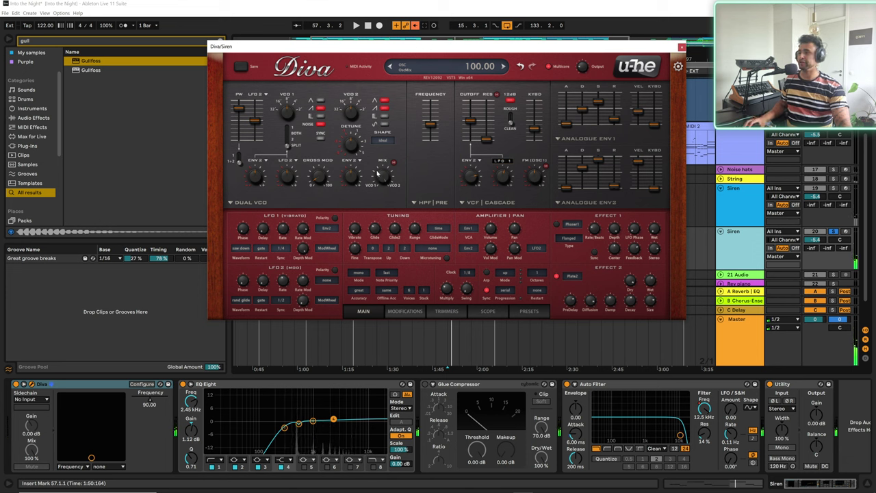
scroll(376, 176, "down", 3)
scroll(376, 178, "down", 5)
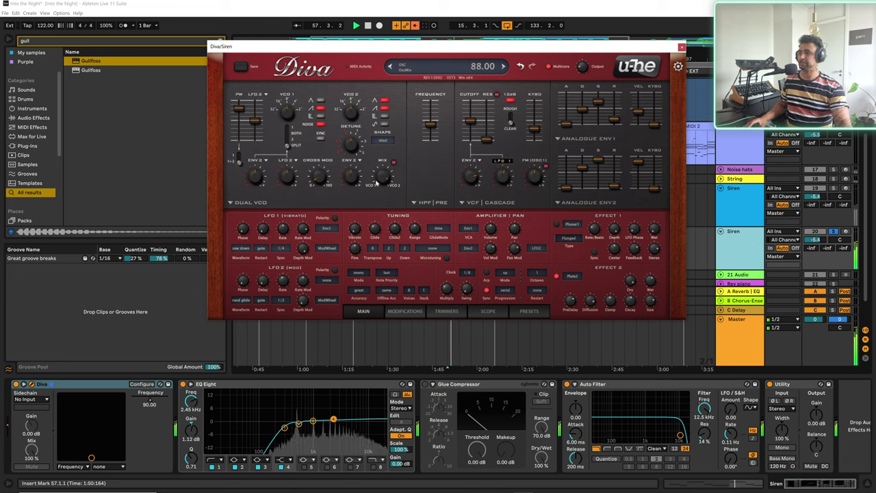
scroll(376, 185, "down", 2)
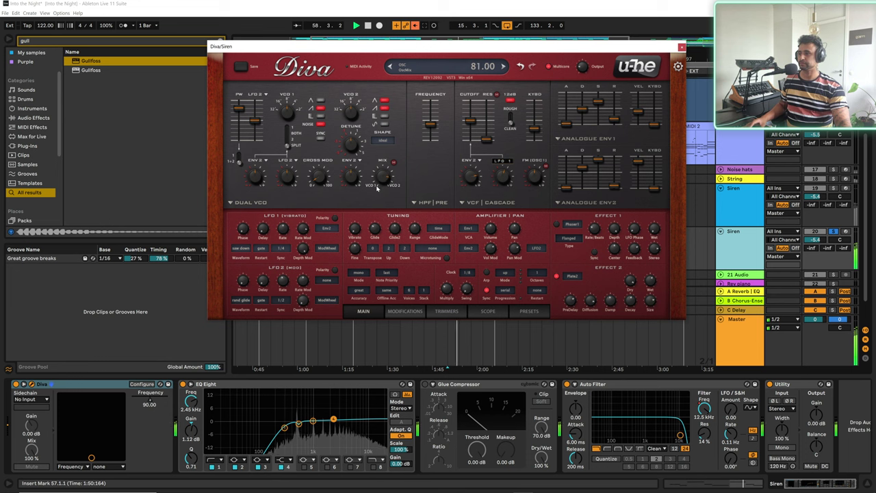
scroll(385, 181, "down", 1)
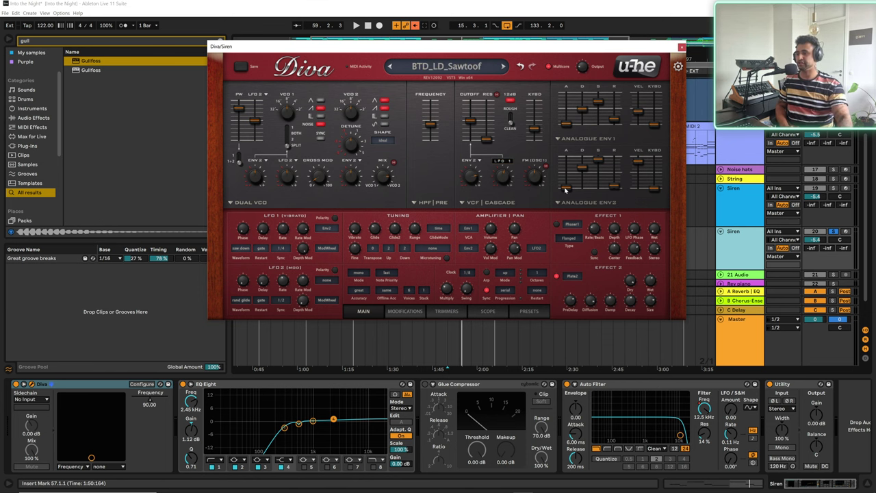
- Raise Diva's envelope attack from 3 to 23 on the main panel and play
left_click(738, 229)
left_click(24, 384)
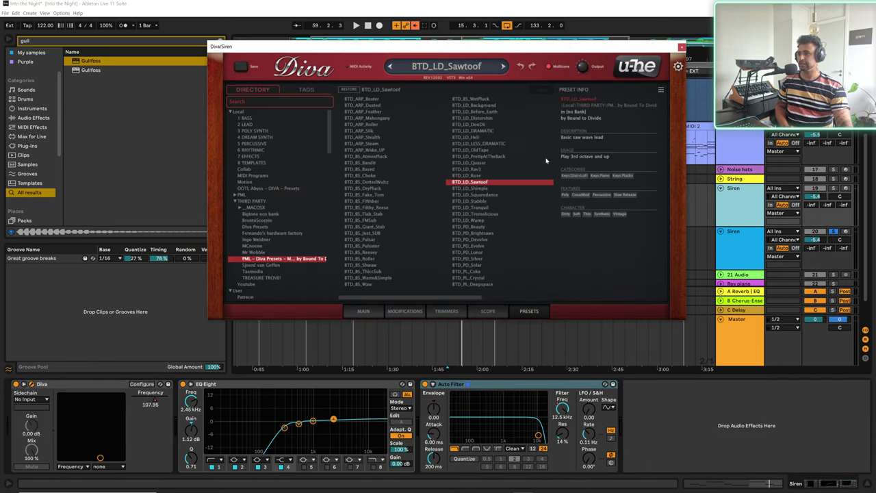
left_click(364, 312)
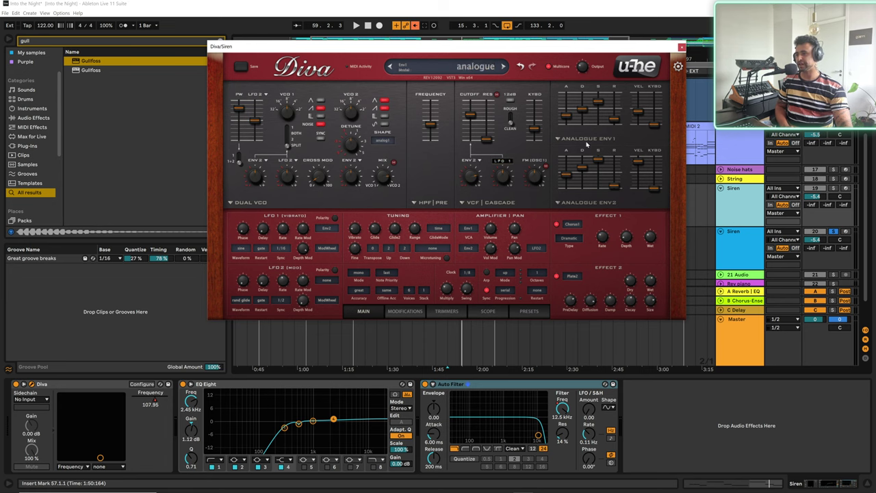
key("Up")
left_click_drag(565, 123, 567, 116)
key("space")
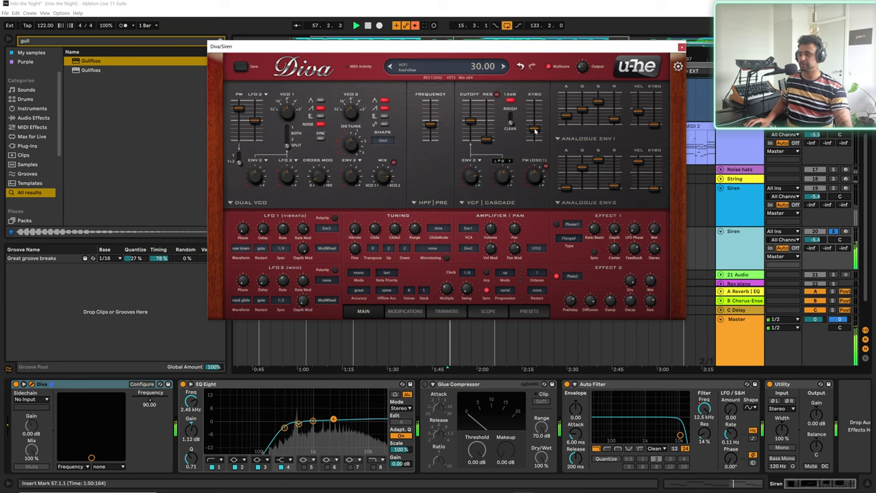
- Switch between the Siren tracks and replay the lead from bar 57
left_click(728, 237)
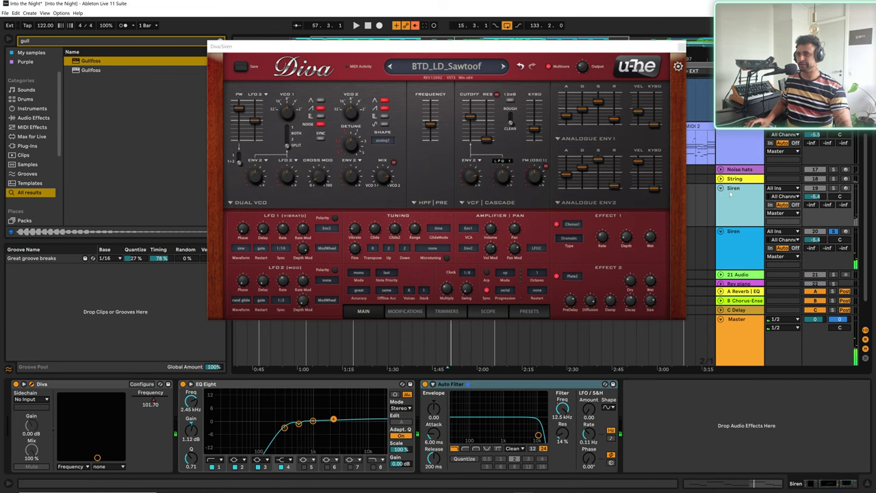
key("Up")
key("space")
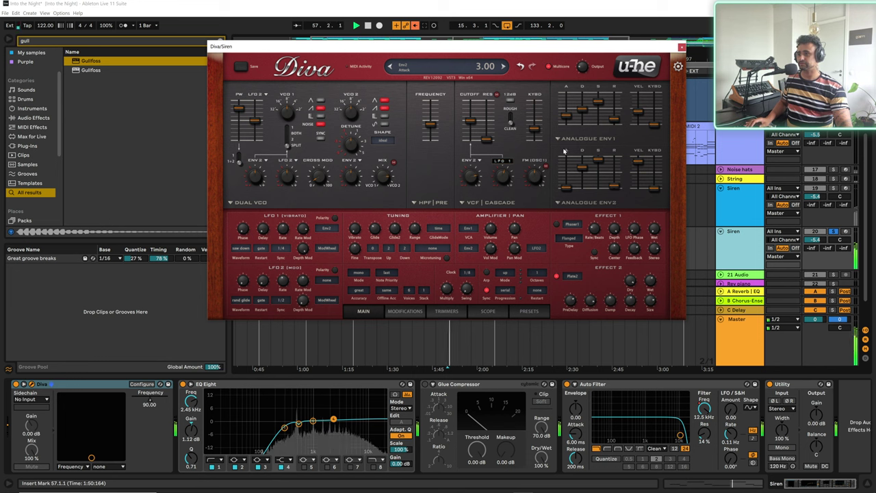
key("space")
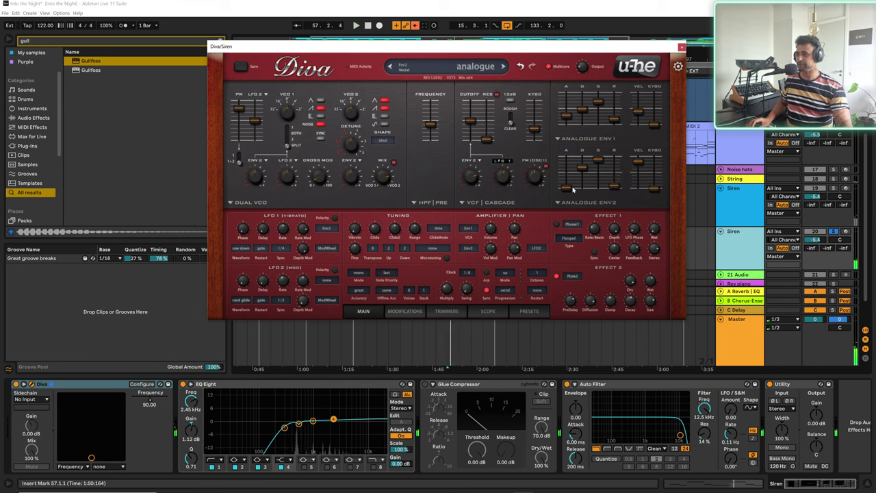
key("space")
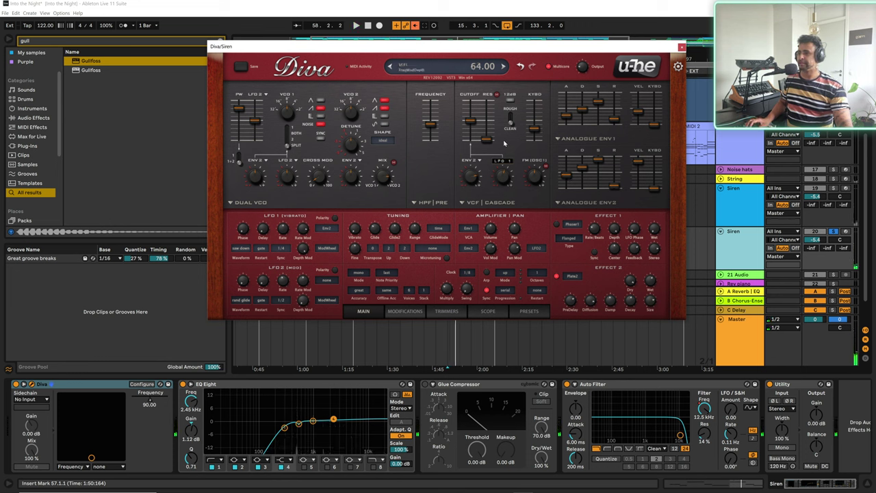
- Replace Diva's first effect, the phaser, with Chorus1 and play it
left_click(572, 224)
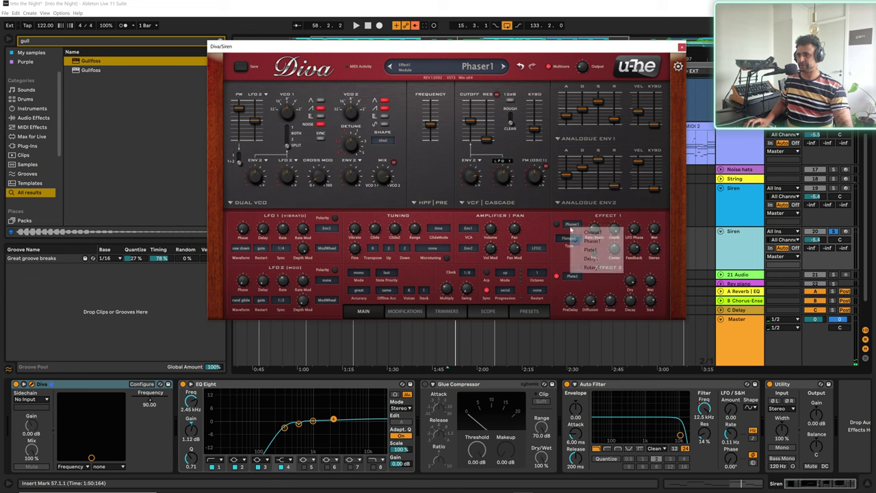
left_click(593, 232)
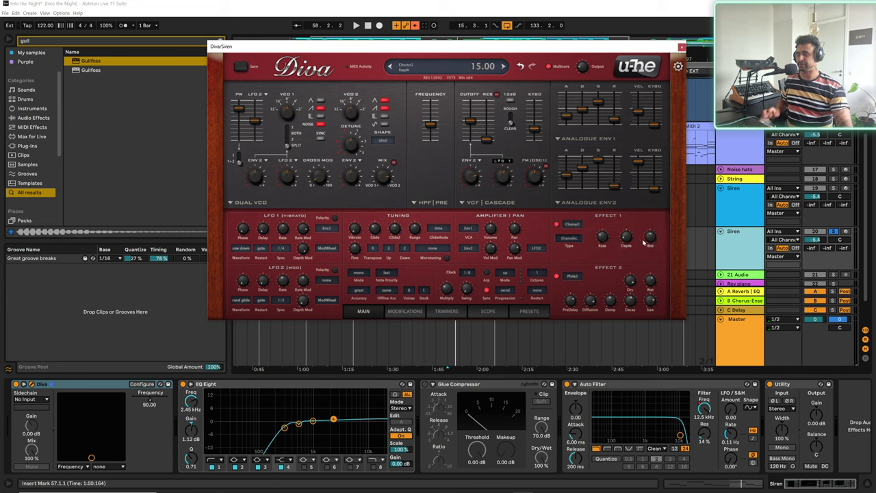
key("space")
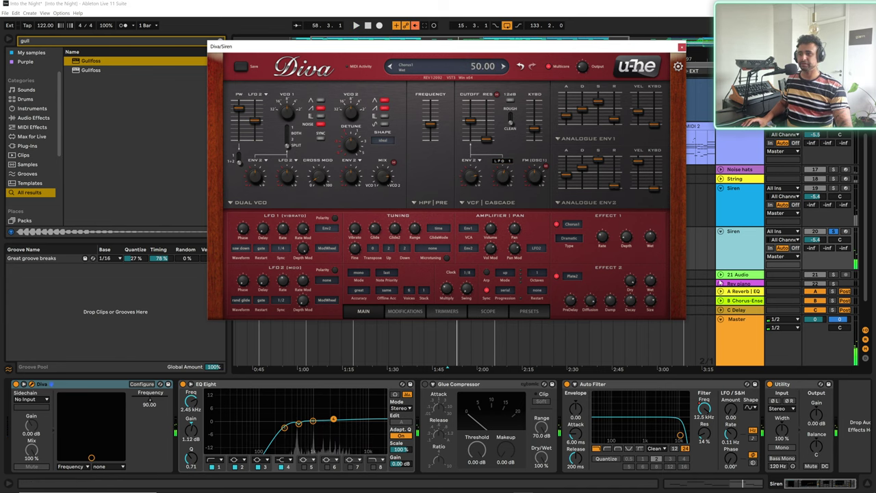
- Lower the Plate2 reverb's dry level to 56 on the lower Siren track and play back
left_click(731, 218)
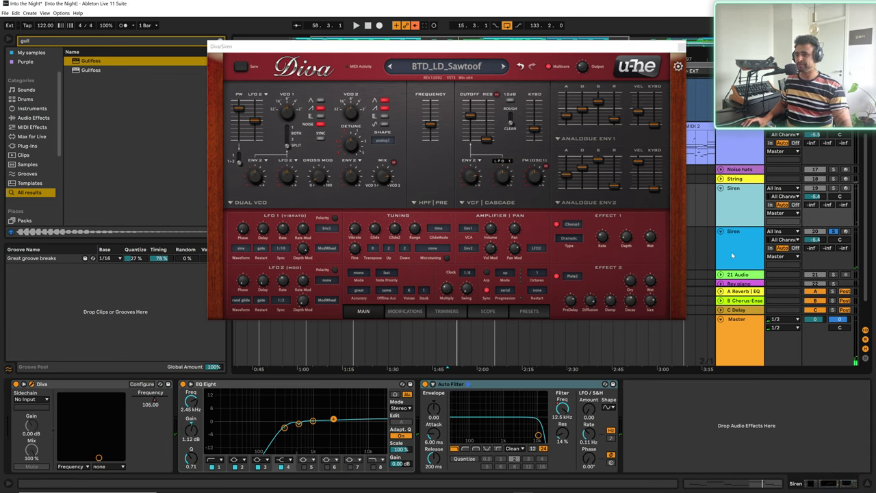
left_click(731, 255)
left_click_drag(632, 283, 632, 312)
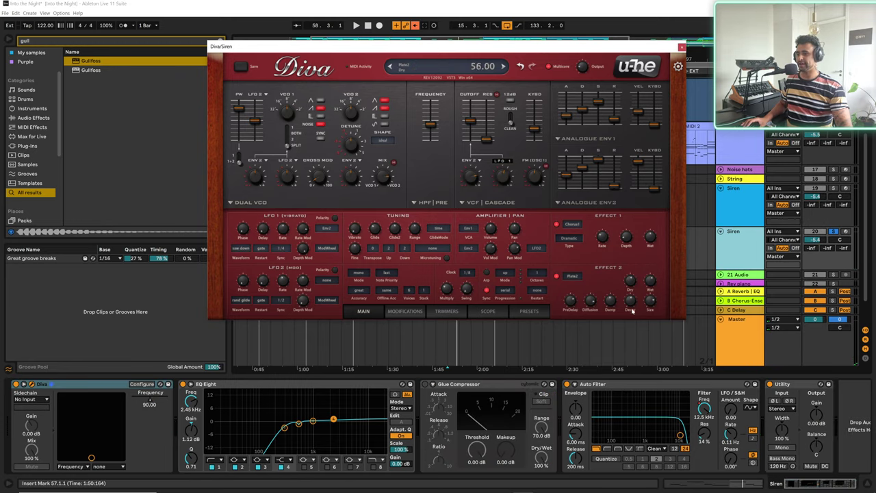
key("space")
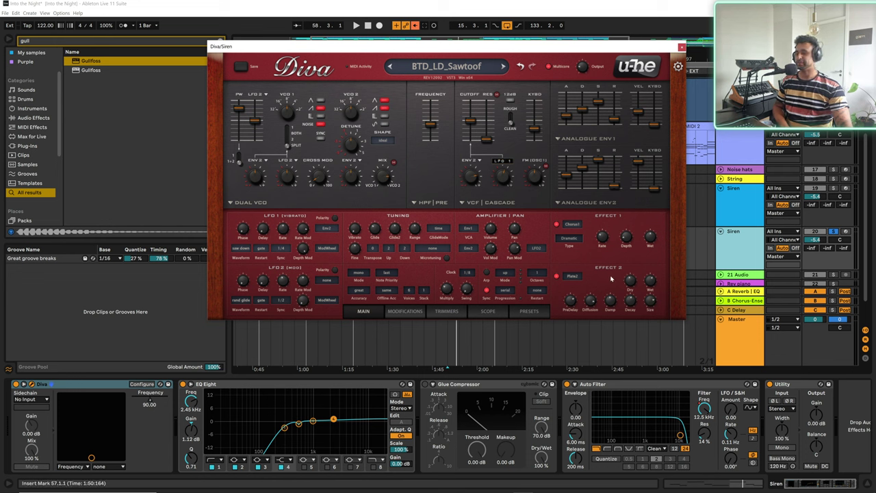
mouse_move(648, 279)
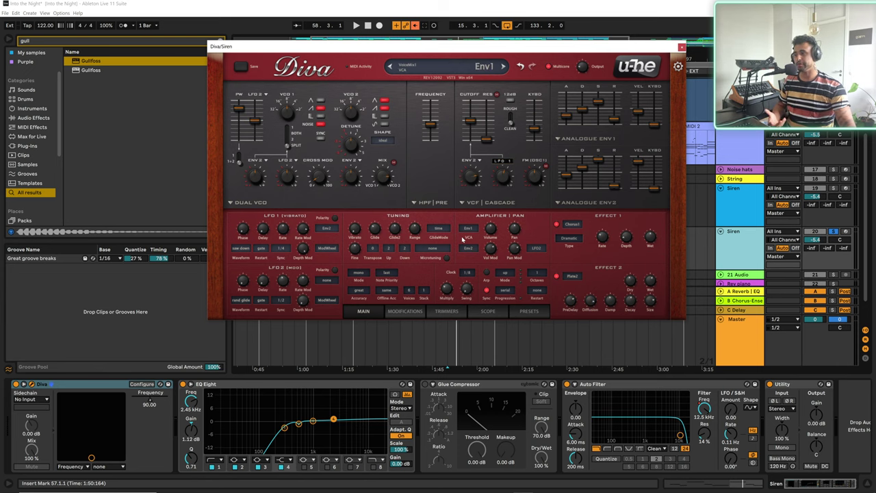
left_click(742, 243)
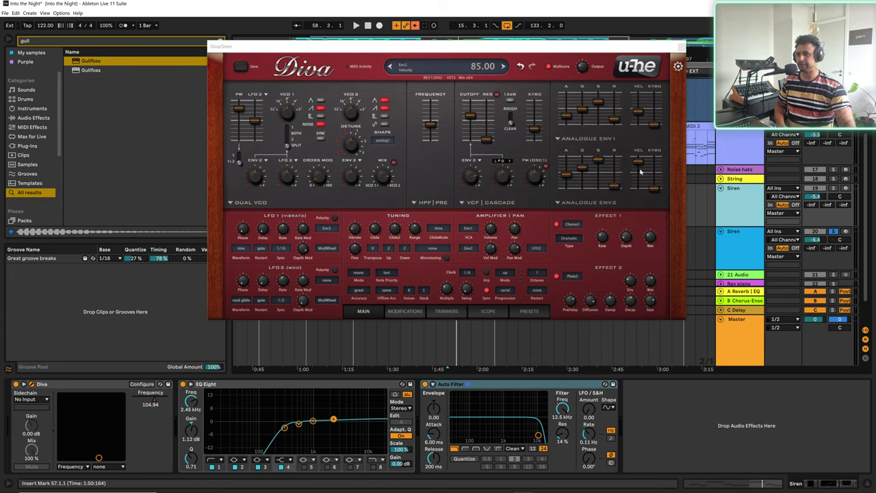
left_click(698, 206)
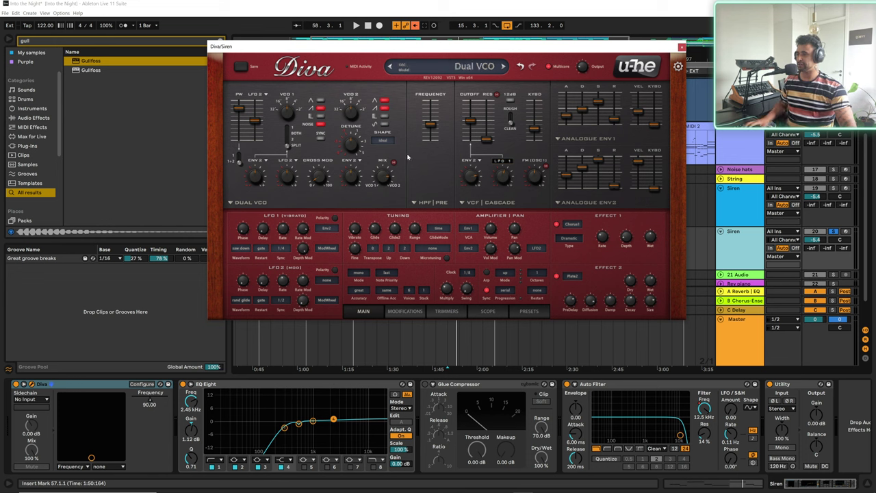
key("space")
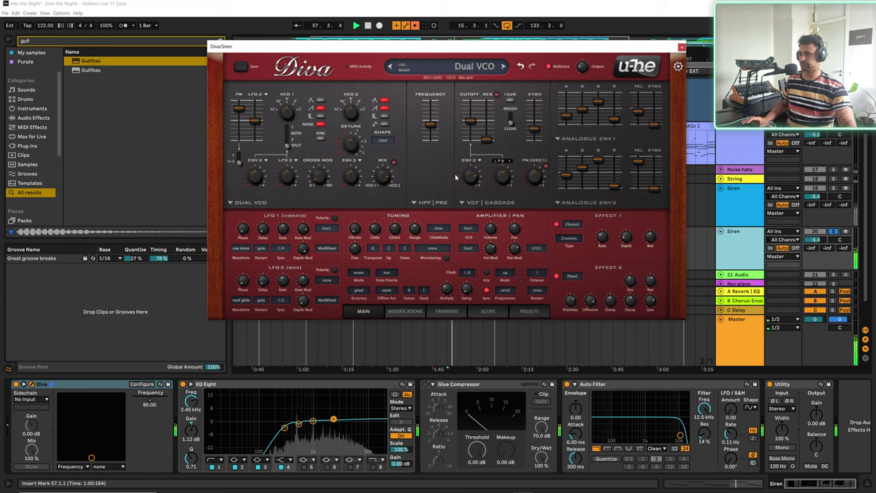
- Arm the first Siren track, turn Diva's Output up to 65, and play
left_click(738, 206)
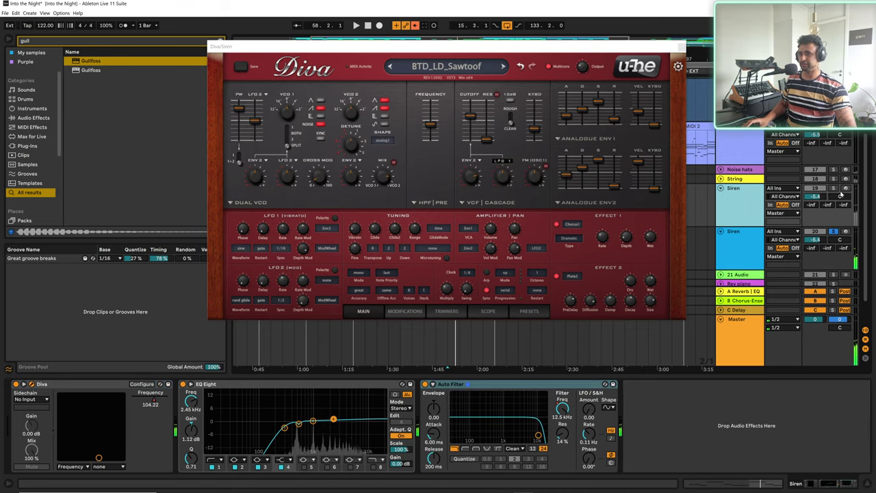
left_click(833, 187)
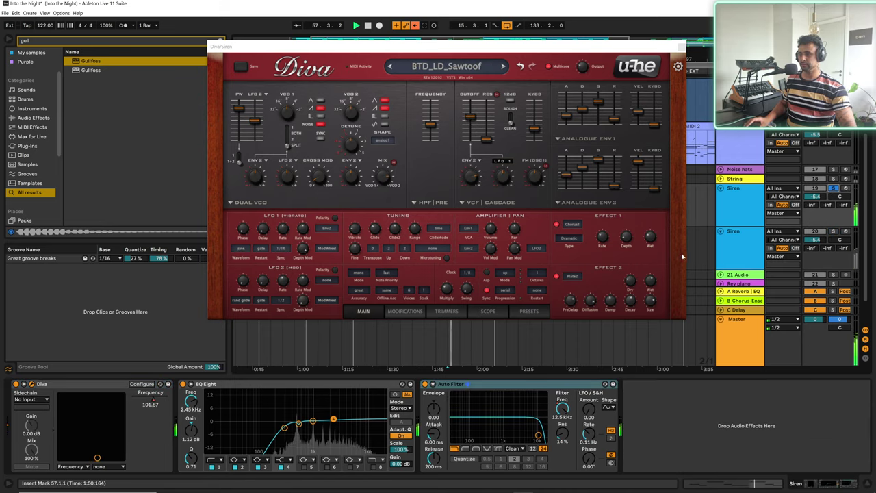
left_click(740, 249)
scroll(581, 65, "up", 12)
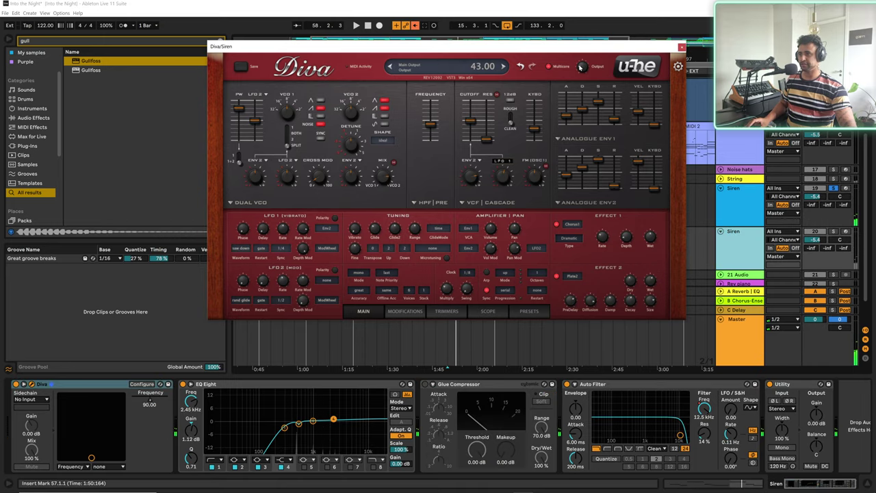
key("space")
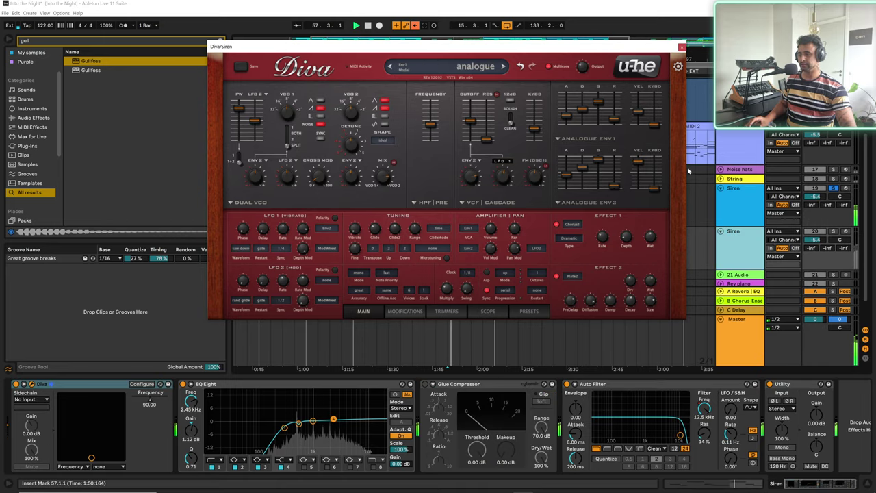
- Switch to the first Siren track's devices and back, then play to hear the changes
key("Delete")
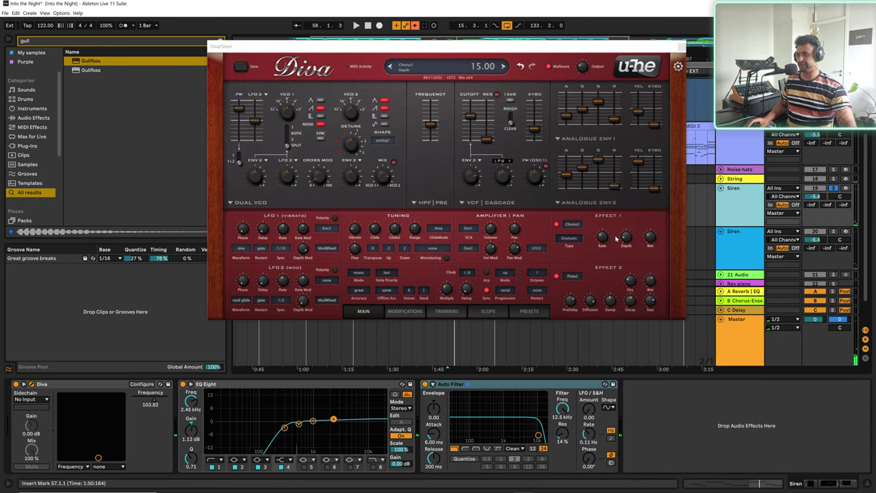
key("ctrl+z")
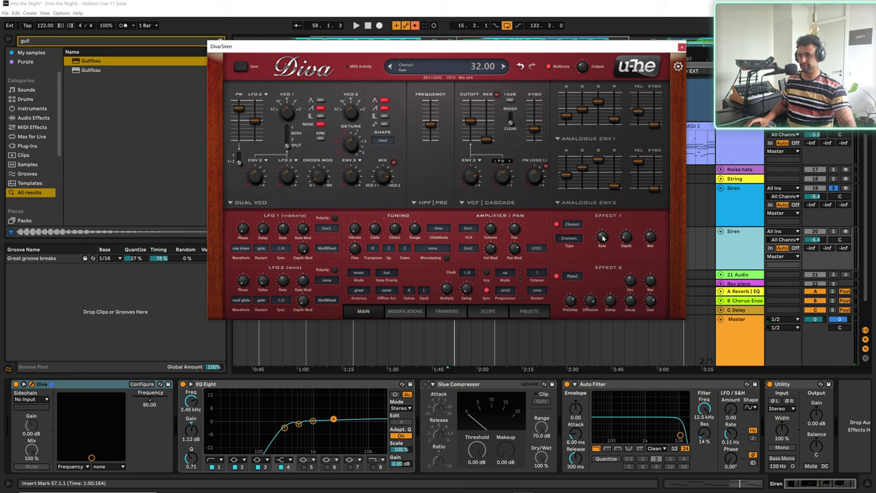
key("space")
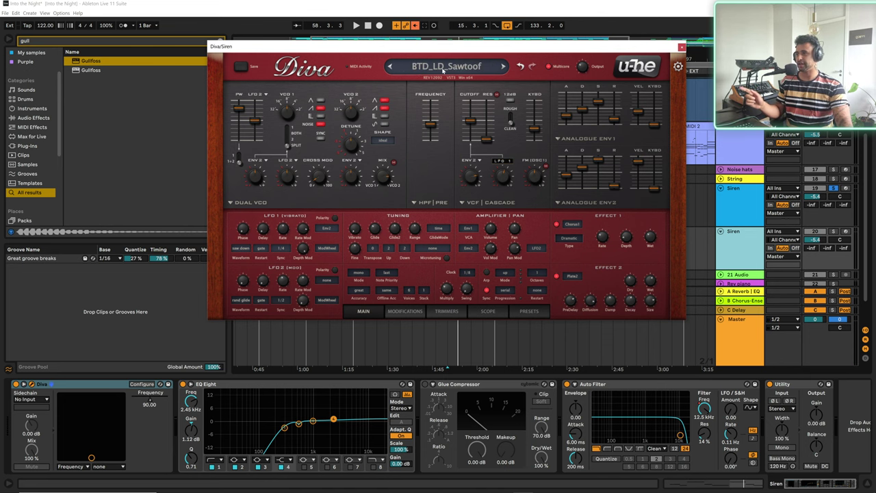
- Close Diva from its Presets page and zoom out to show bars 1 to 145
left_click(524, 311)
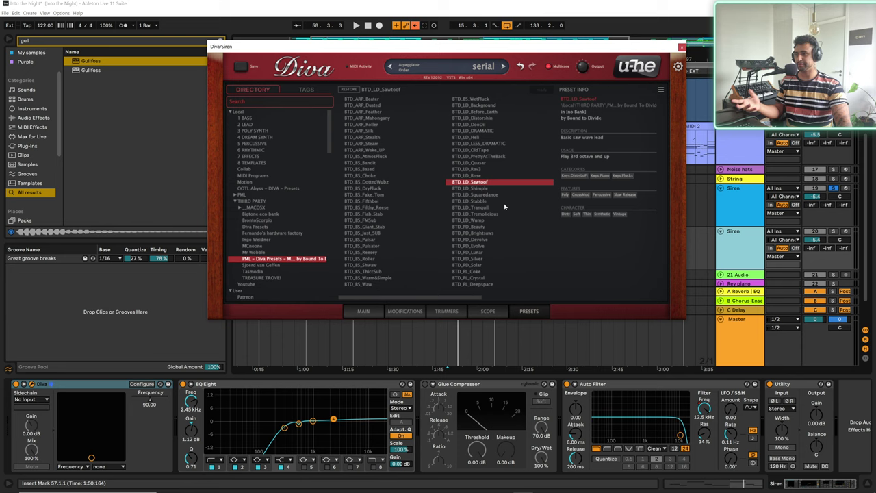
left_click(682, 47)
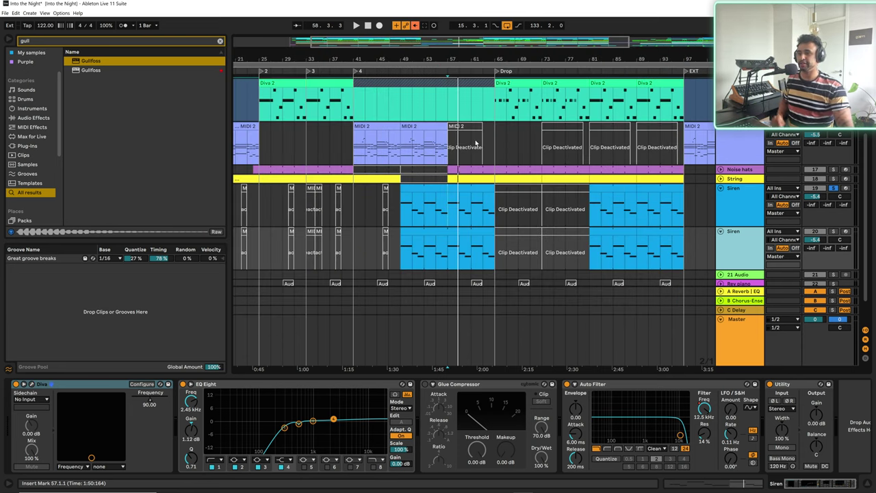
left_click_drag(438, 42, 440, 57)
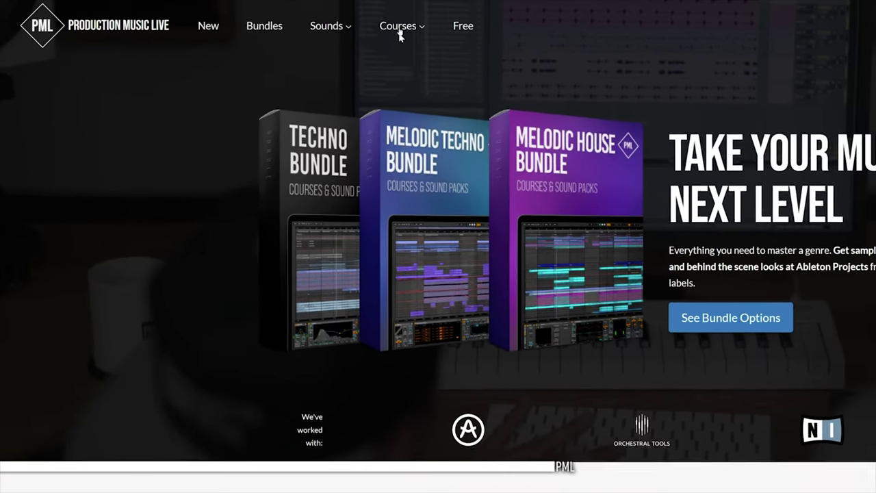
- Bring up the Sounds category dropdown in the site's top navigation bar
mouse_move(491, 33)
mouse_move(301, 23)
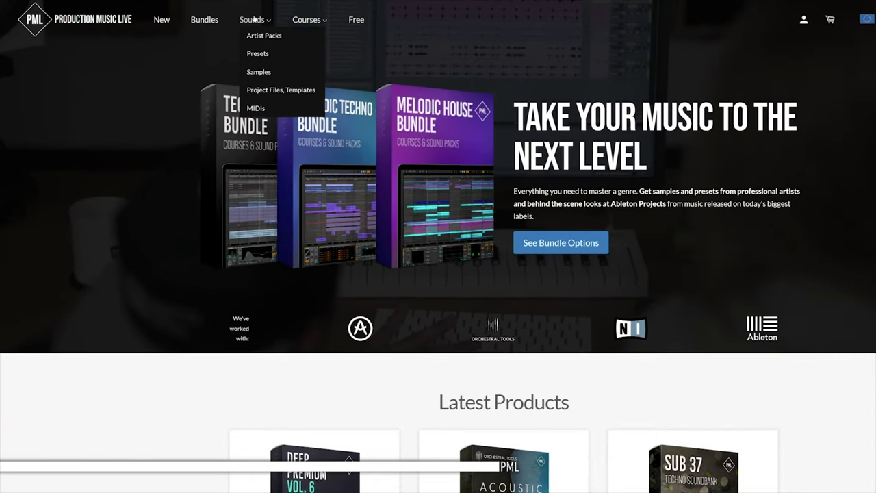